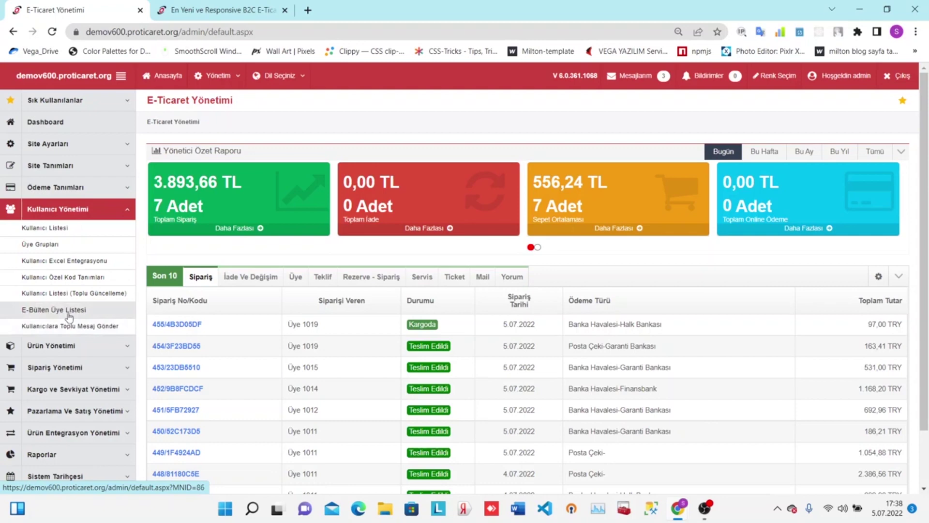
- Open the E-Bülten Üye Listesi page and look through the newsletter subscribers
{"action": "left_click", "coordinate": [69, 311]}
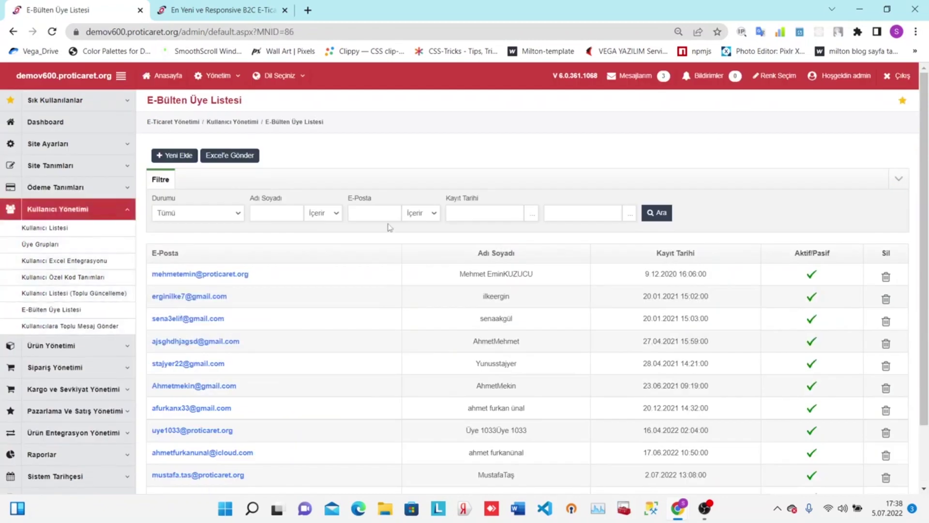
{"action": "scroll", "coordinate": [390, 228], "scroll_direction": "down", "scroll_amount": 2}
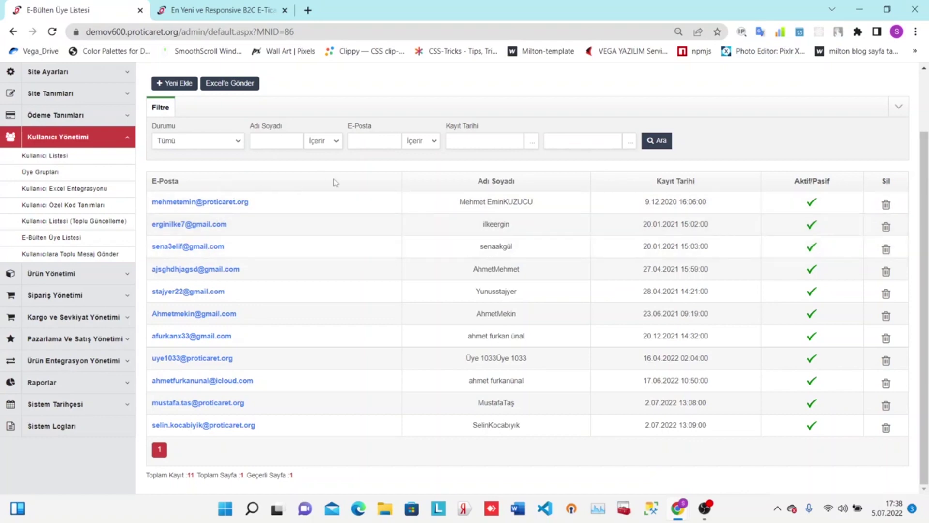
- Open the Kullanıcılara Toplu Mesaj Gönder page and look through its list of users
{"action": "left_click", "coordinate": [83, 258]}
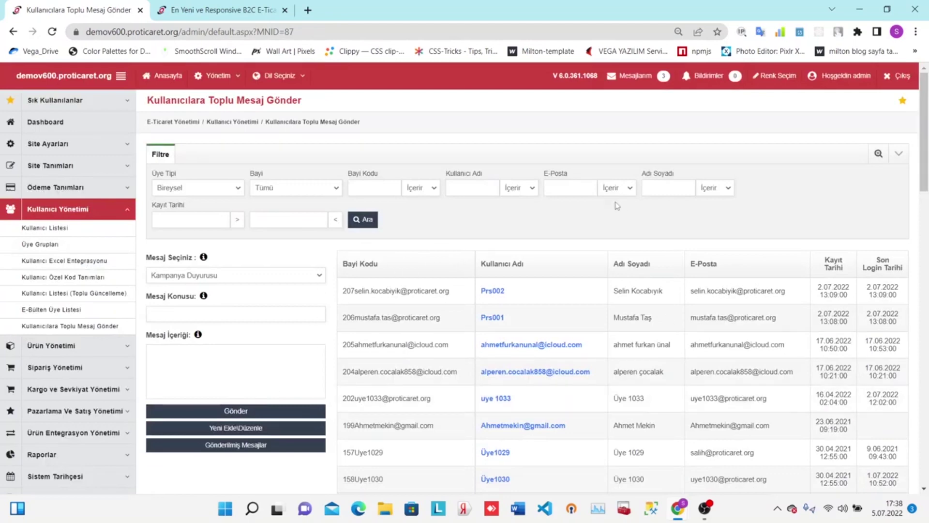
{"action": "scroll", "coordinate": [435, 252], "scroll_direction": "down", "scroll_amount": 5}
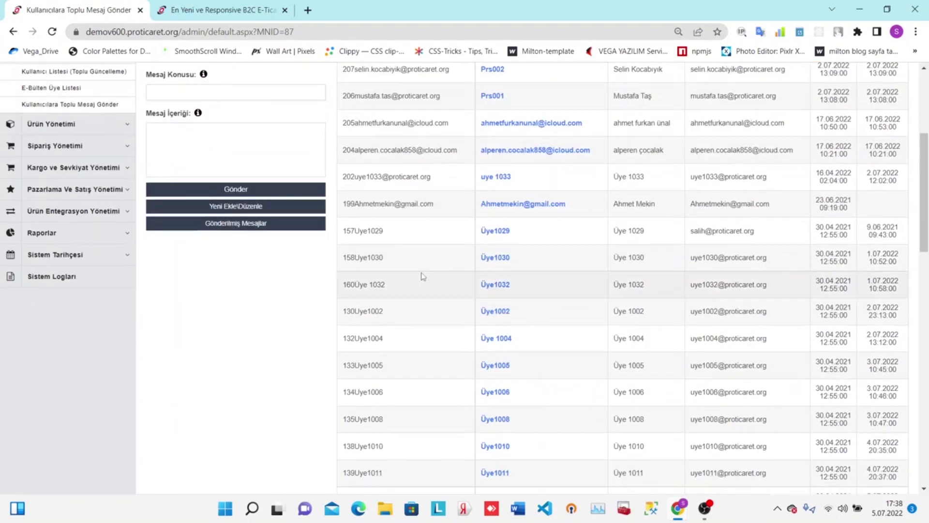
{"action": "scroll", "coordinate": [460, 228], "scroll_direction": "down", "scroll_amount": 5}
{"action": "scroll", "coordinate": [539, 297], "scroll_direction": "up", "scroll_amount": 10}
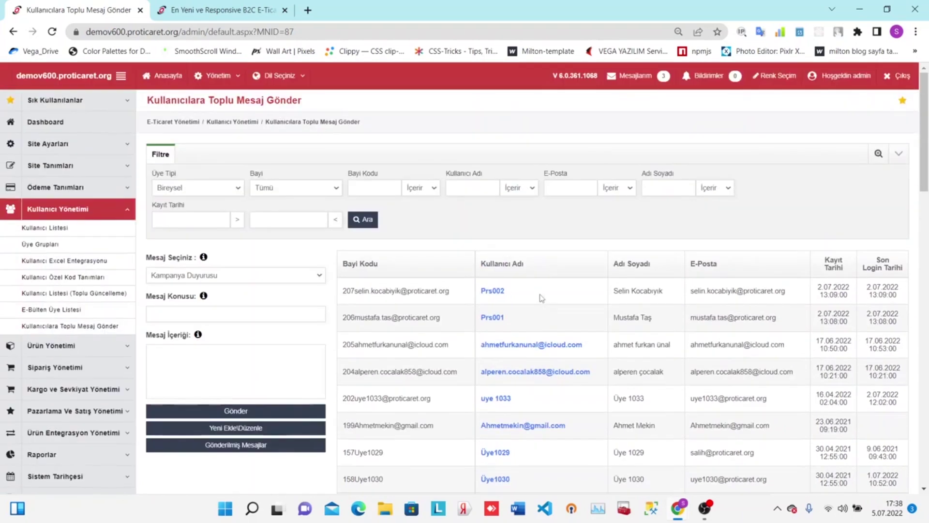
- Expand the detailed filters and filter the recipient list by Kod1 "A Grubu"
{"action": "left_click", "coordinate": [878, 154]}
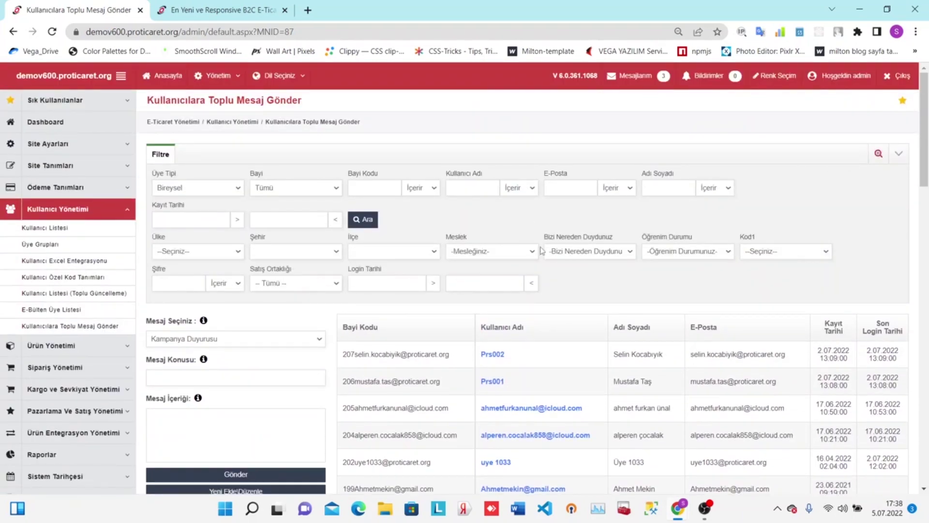
{"action": "left_click", "coordinate": [779, 250]}
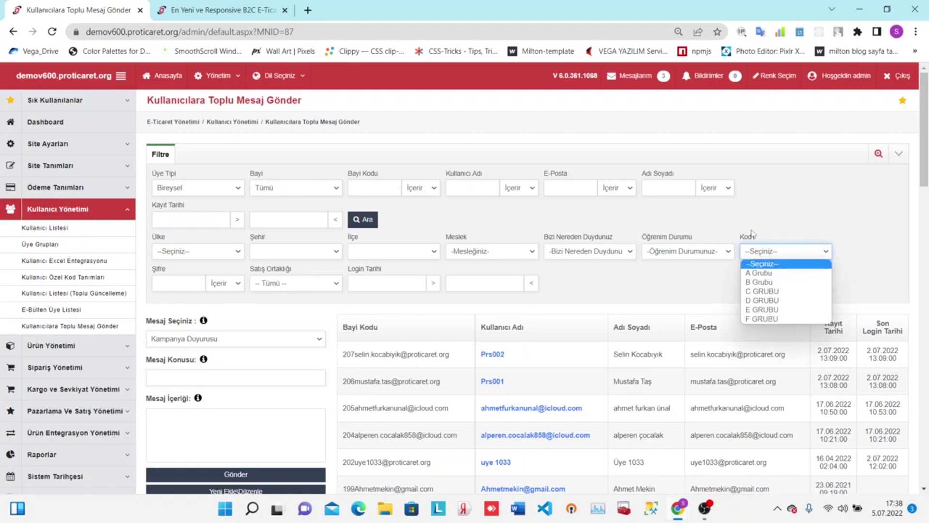
{"action": "left_click", "coordinate": [768, 274]}
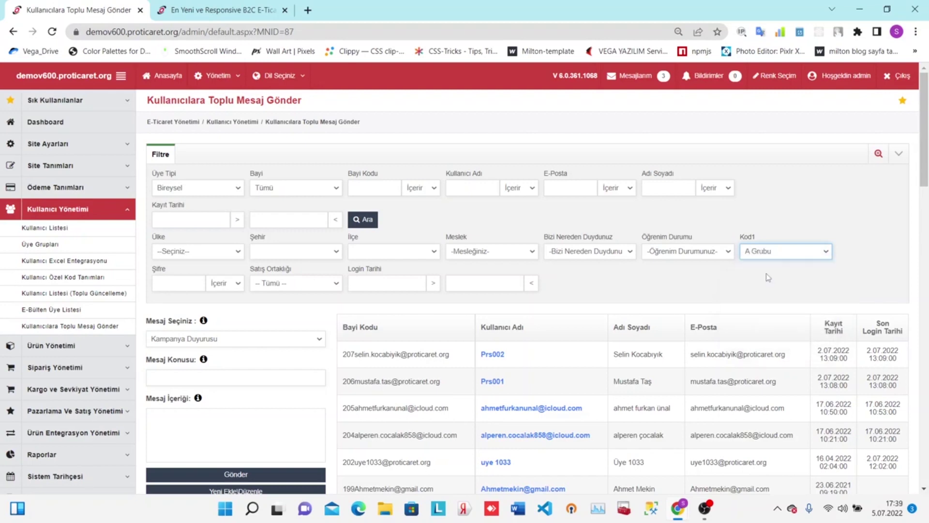
{"action": "left_click", "coordinate": [363, 219]}
- Choose "Kargo Gönderim Süresi" as the message type for the bulk message
{"action": "scroll", "coordinate": [634, 233], "scroll_direction": "down", "scroll_amount": 1}
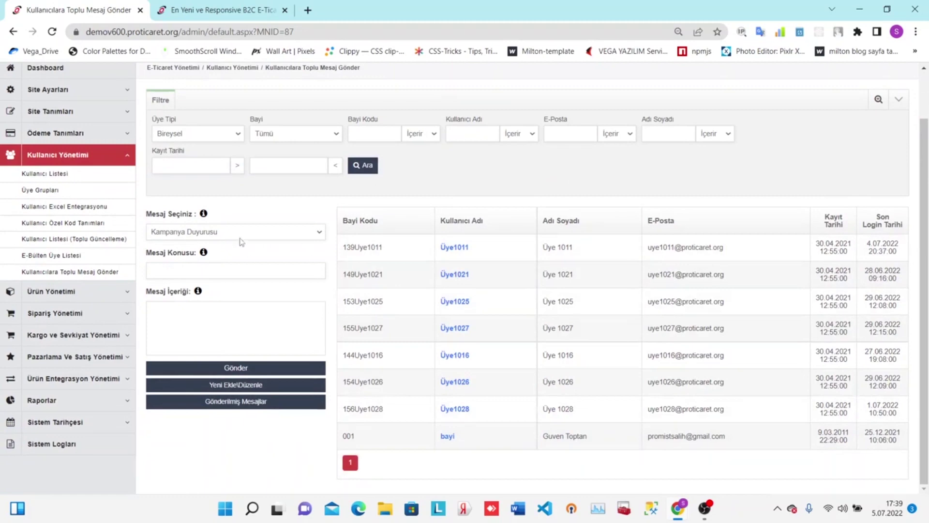
{"action": "left_click", "coordinate": [242, 232]}
{"action": "left_click", "coordinate": [217, 253]}
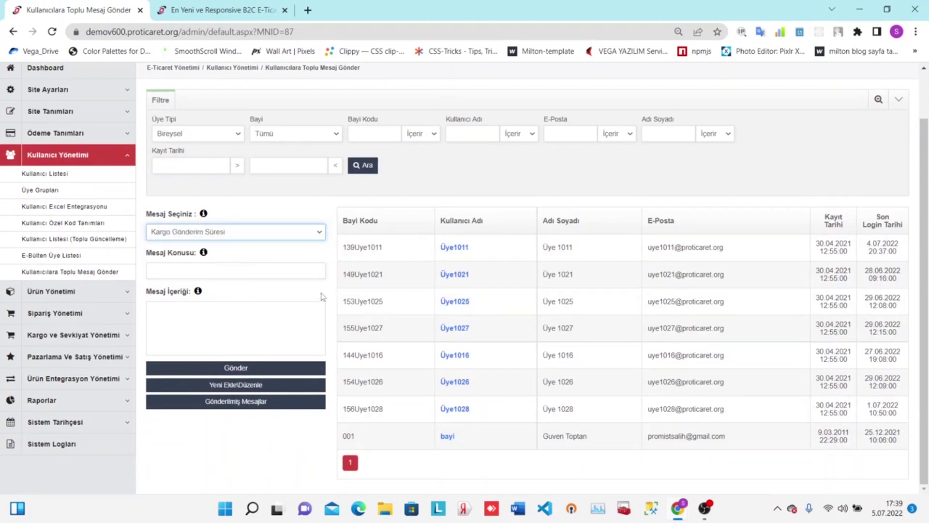
- Reset the Kod1 filter to "--Seçiniz--", search again and look through the unfiltered recipient list
{"action": "scroll", "coordinate": [674, 191], "scroll_direction": "up", "scroll_amount": 1}
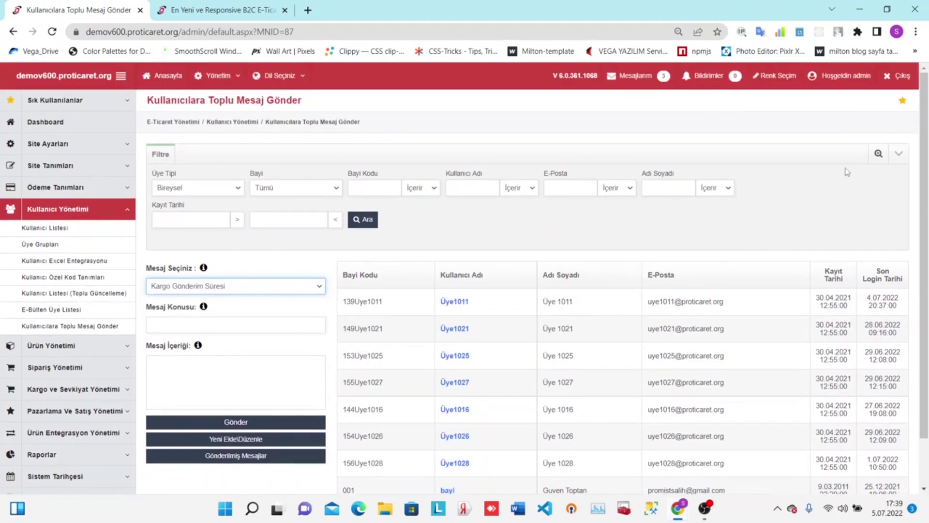
{"action": "left_click", "coordinate": [878, 154]}
{"action": "left_click", "coordinate": [771, 253]}
{"action": "left_click", "coordinate": [769, 274]}
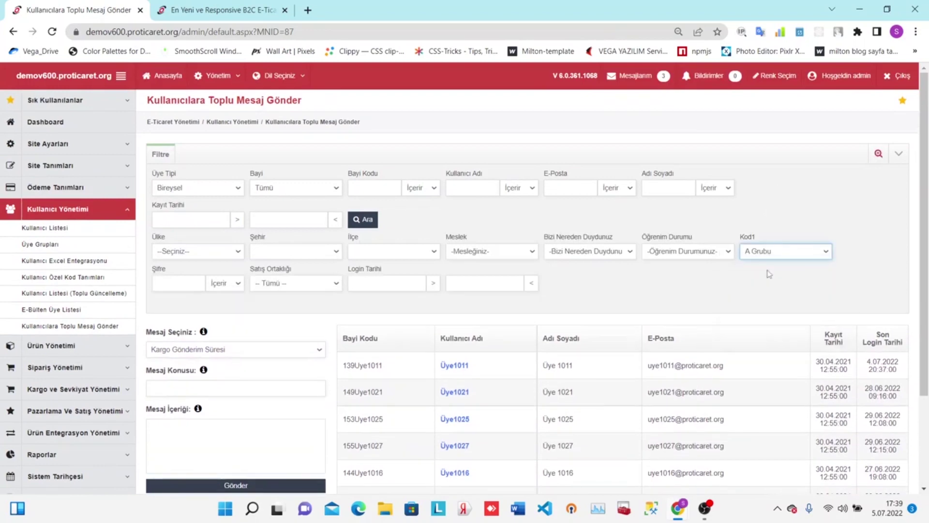
{"action": "left_click", "coordinate": [780, 254]}
{"action": "left_click", "coordinate": [772, 266]}
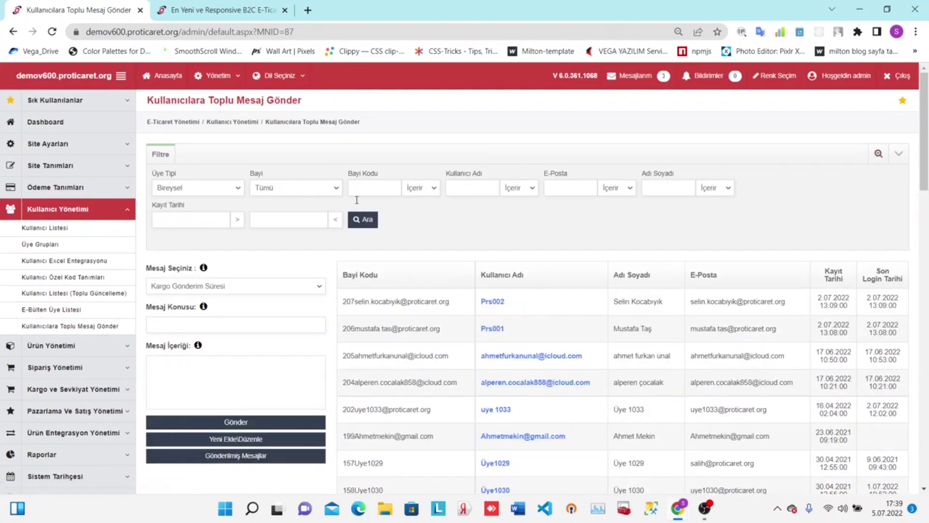
{"action": "scroll", "coordinate": [618, 230], "scroll_direction": "down", "scroll_amount": 5}
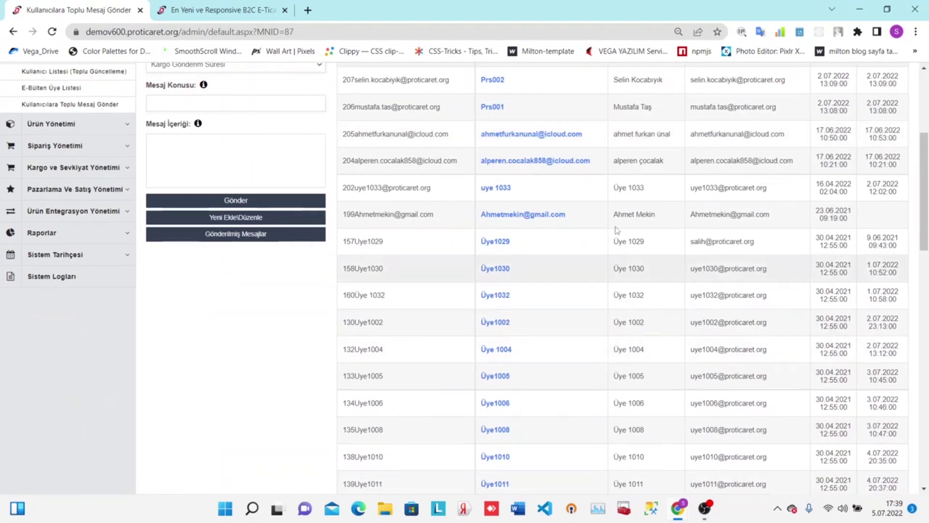
{"action": "scroll", "coordinate": [591, 346], "scroll_direction": "down", "scroll_amount": 4}
{"action": "scroll", "coordinate": [325, 224], "scroll_direction": "up", "scroll_amount": 9}
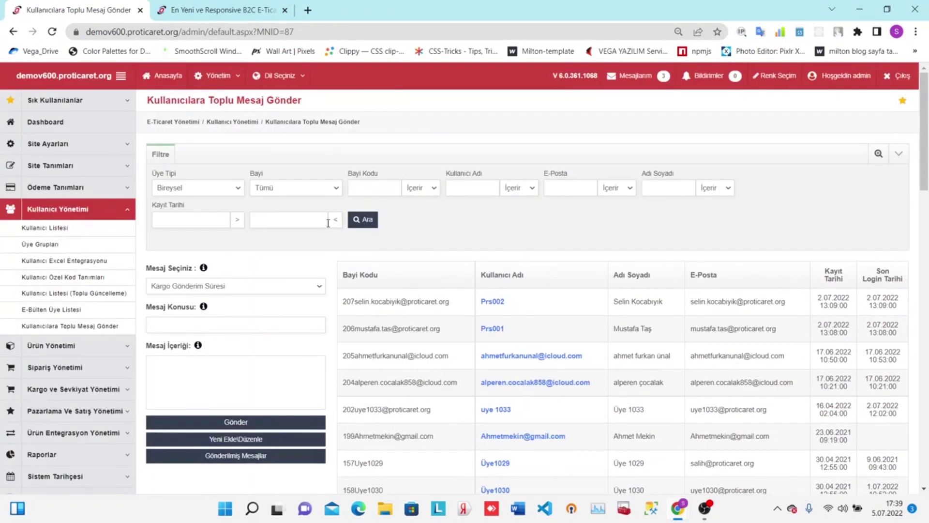
- Enter "Kargo gecikkmelri" as the subject of the bulk message
{"action": "left_click", "coordinate": [219, 326]}
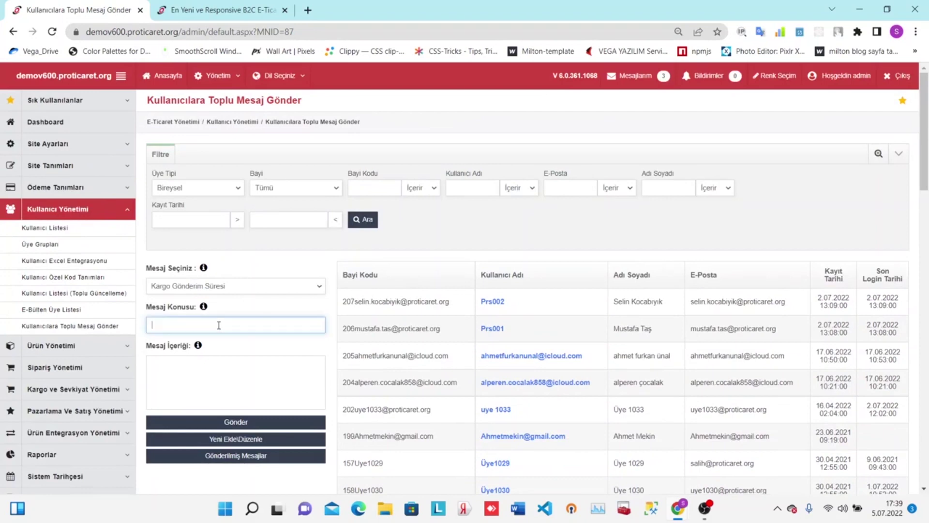
{"action": "type", "text": "Kargo gecikkmelri"}
- Write the message content "Kurbn bayramı dolayısı ile olşabilecek yoğunlaktan dolay kargo firmalrında gecikmler olabilecektir. Bundan dolayı özür dileriz"
{"action": "left_click", "coordinate": [158, 378]}
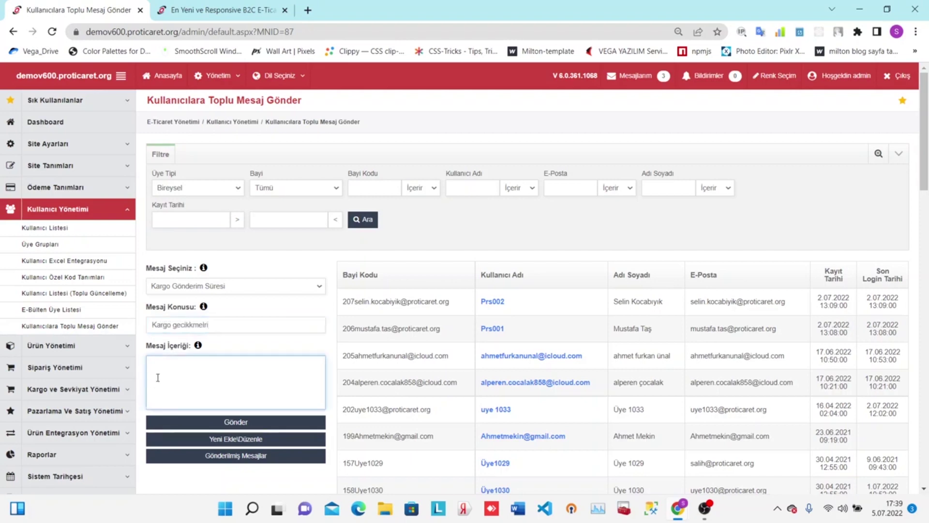
{"action": "type", "text": "Kurbn"}
{"action": "type", "text": "bayramı dolayısı ile olşa"}
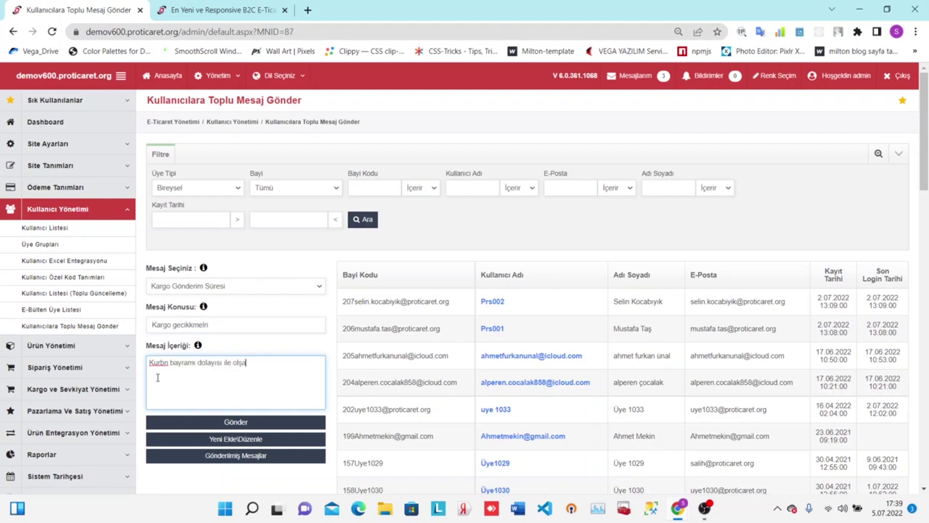
{"action": "type", "text": "bilecek yoğunlaktan do"}
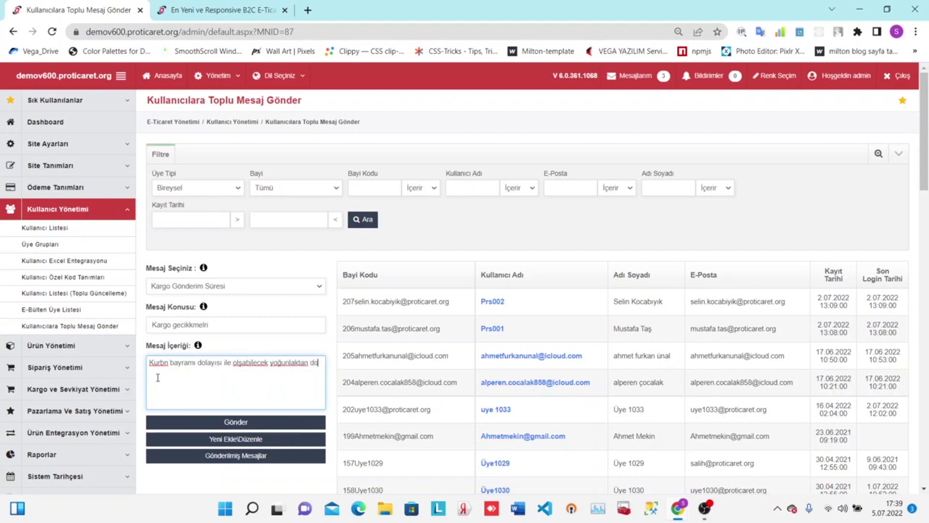
{"action": "type", "text": "lay"}
{"action": "key", "text": "BackSpace"}
{"action": "type", "text": "kargo firmalrında gecikmler ola"}
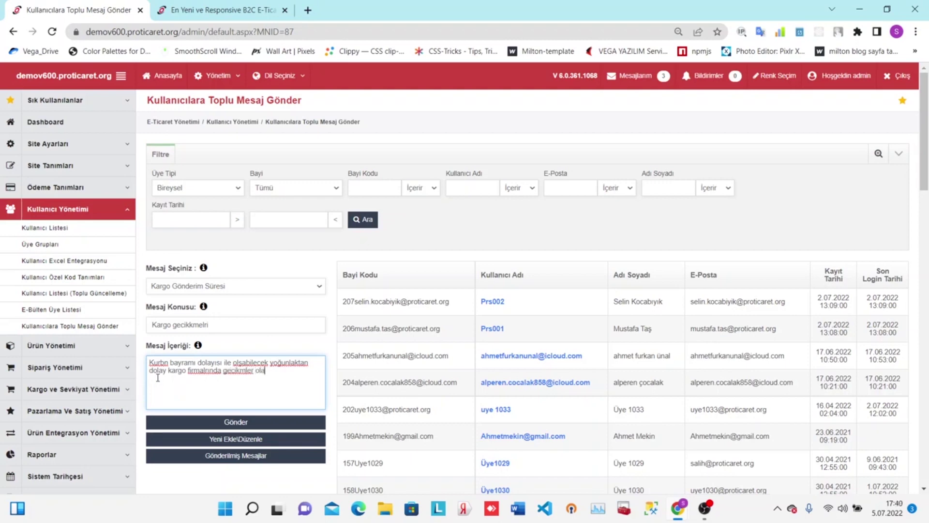
{"action": "type", "text": "caktır."}
{"action": "type", "text": " Bundan "}
{"action": "type", "text": "dolayı d"}
{"action": "type", "text": "zür dileriz"}
{"action": "key", "text": "BackSpace"}
{"action": "key", "text": "BackSpace"}
{"action": "key", "text": "BackSpace"}
{"action": "key", "text": "BackSpace"}
{"action": "key", "text": "BackSpace"}
{"action": "key", "text": "BackSpace"}
{"action": "key", "text": "BackSpace"}
{"action": "type", "text": "bilecektir."}
- Send the bulk message to the listed users and look through the recipient list
{"action": "scroll", "coordinate": [307, 346], "scroll_direction": "down", "scroll_amount": 4}
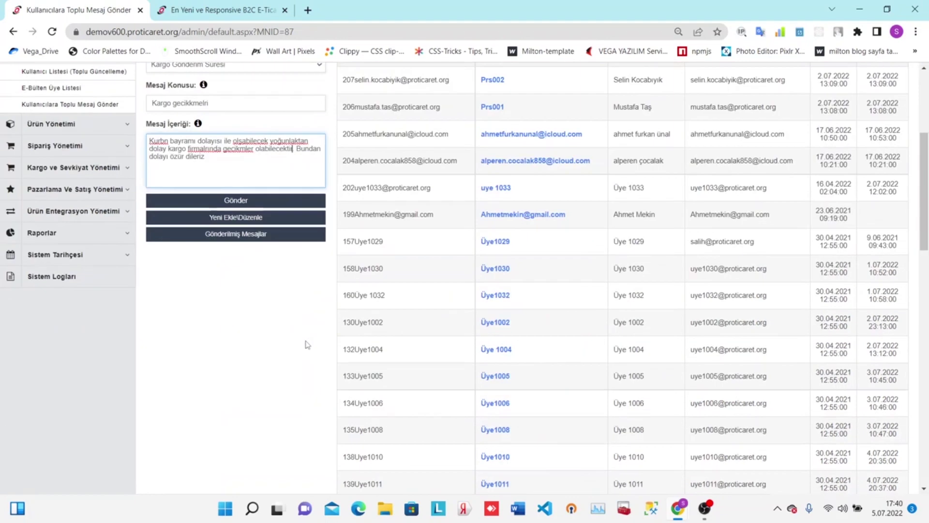
{"action": "left_click", "coordinate": [249, 200]}
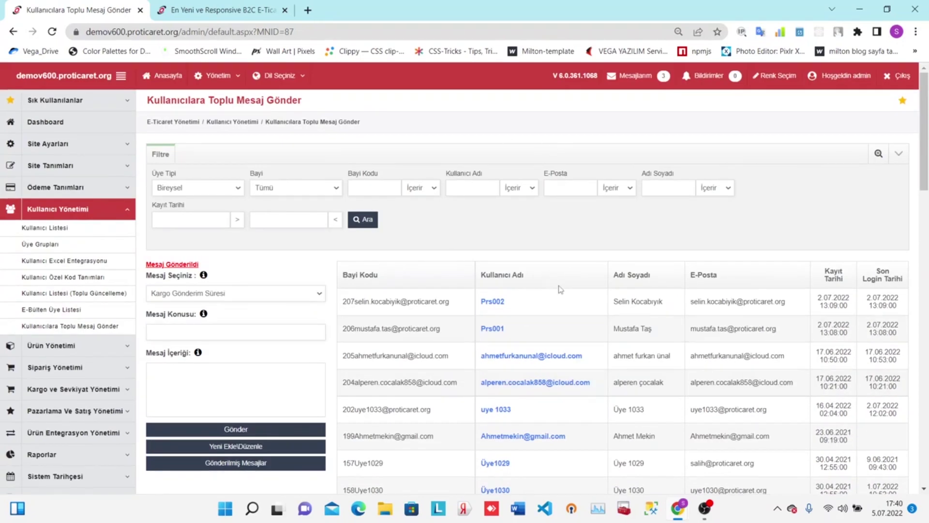
{"action": "scroll", "coordinate": [680, 305], "scroll_direction": "down", "scroll_amount": 9}
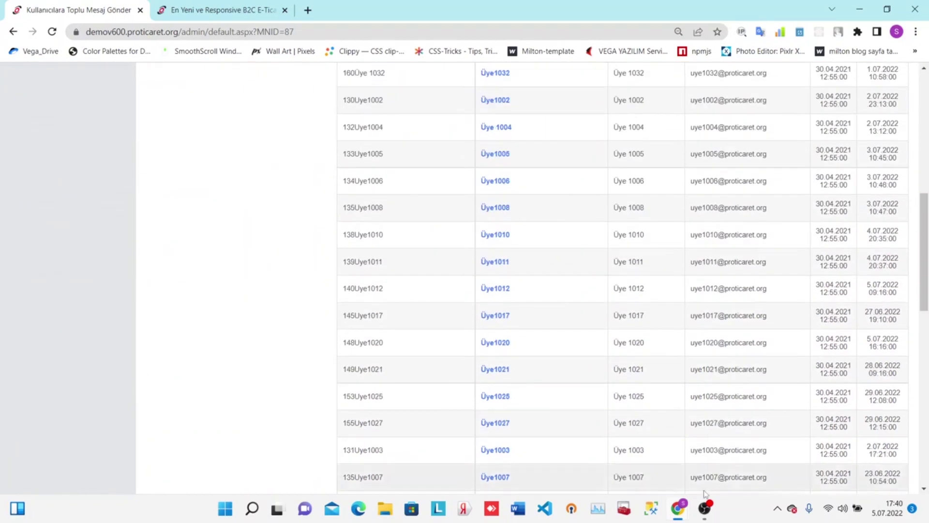
- Switch to the PRO Market storefront window and open the signed-in member's Mesajlarım page
{"action": "mouse_move", "coordinate": [677, 508]}
{"action": "left_click", "coordinate": [707, 476]}
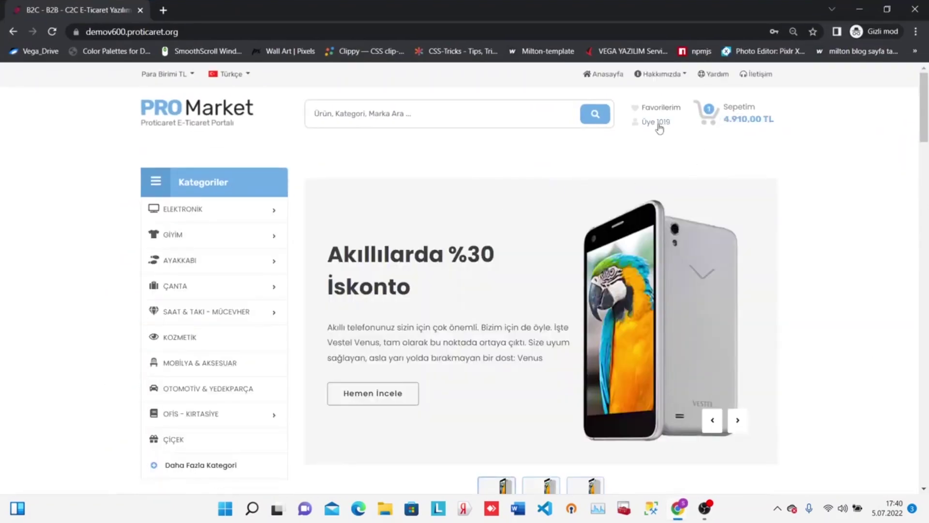
{"action": "left_click", "coordinate": [656, 122]}
{"action": "left_click", "coordinate": [310, 251]}
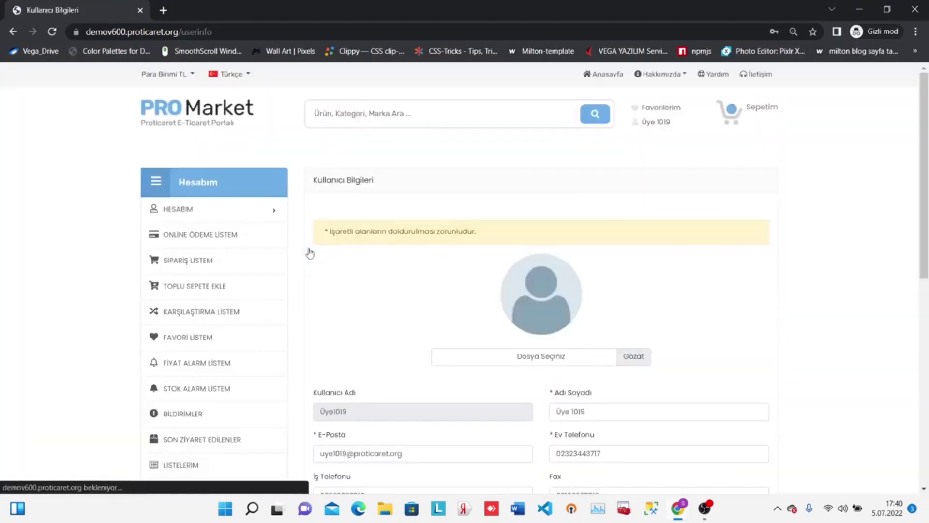
{"action": "mouse_move", "coordinate": [269, 213]}
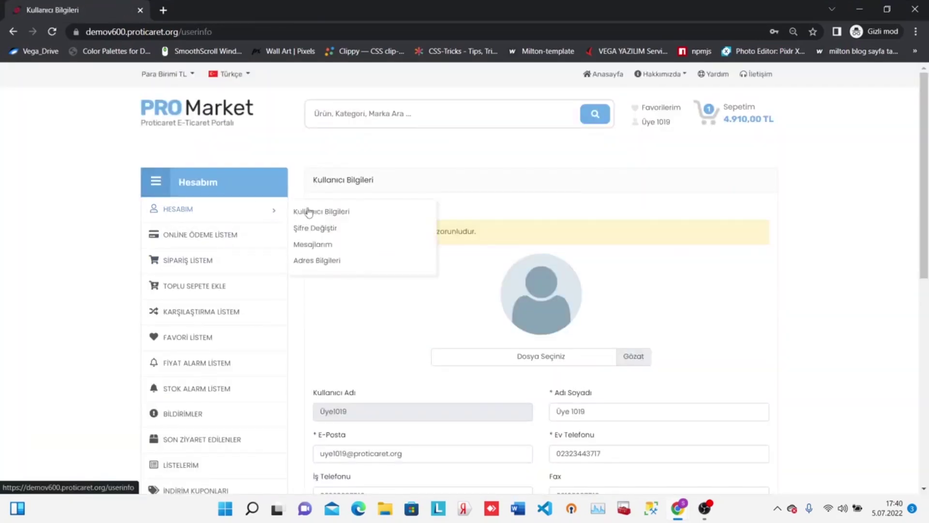
{"action": "left_click", "coordinate": [321, 244]}
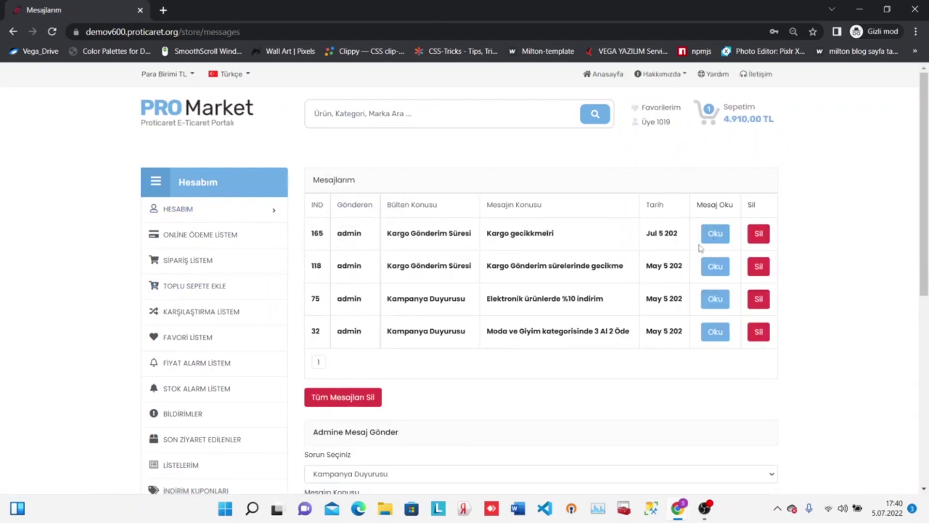
- Read the received "Kargo gecikkmelri" message, view its reply form without sending a reply, and close the message
{"action": "left_click", "coordinate": [724, 233]}
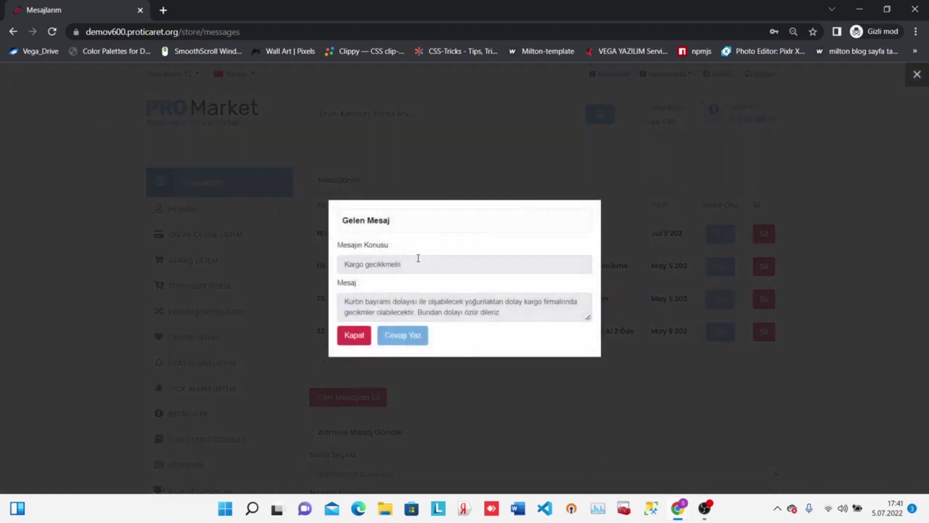
{"action": "left_click", "coordinate": [419, 341]}
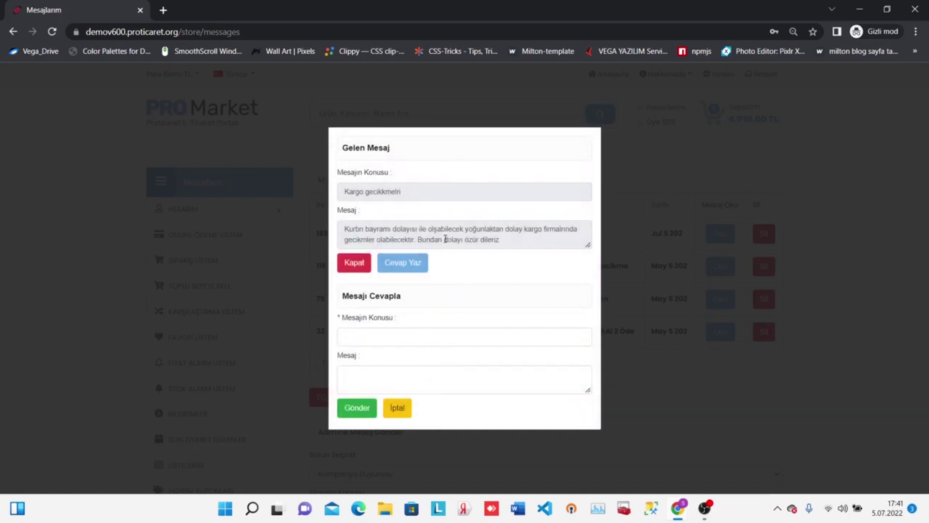
{"action": "left_click", "coordinate": [404, 409]}
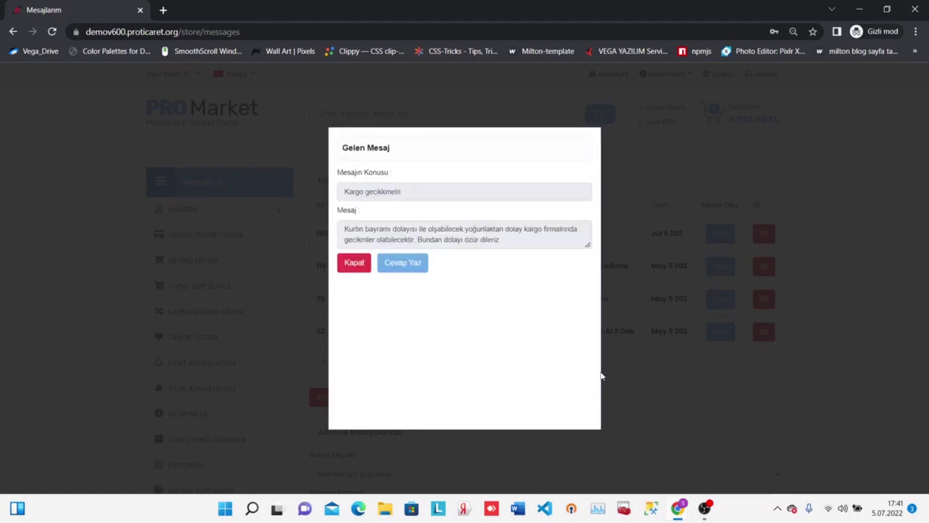
{"action": "left_click", "coordinate": [357, 342]}
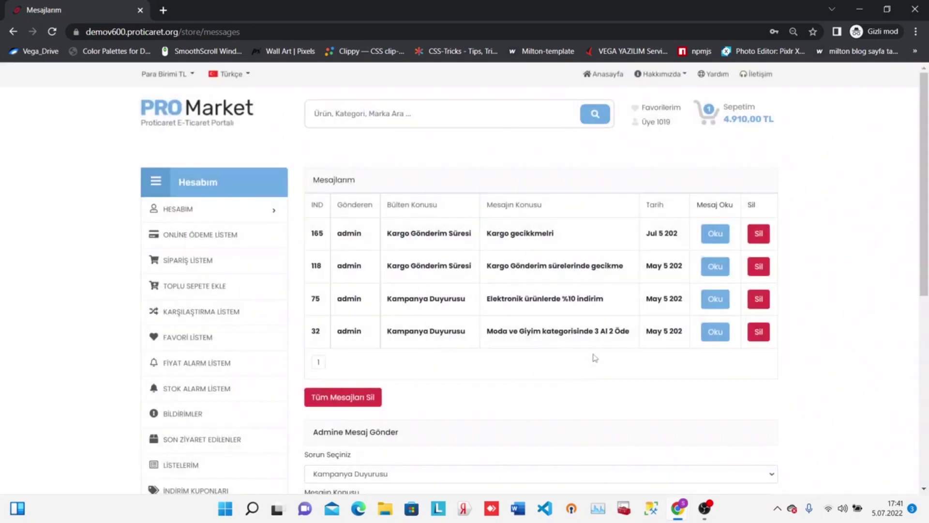
- Switch back to the admin window and review the bulk message page and its recipient list
{"action": "mouse_move", "coordinate": [684, 504]}
{"action": "left_click", "coordinate": [633, 473]}
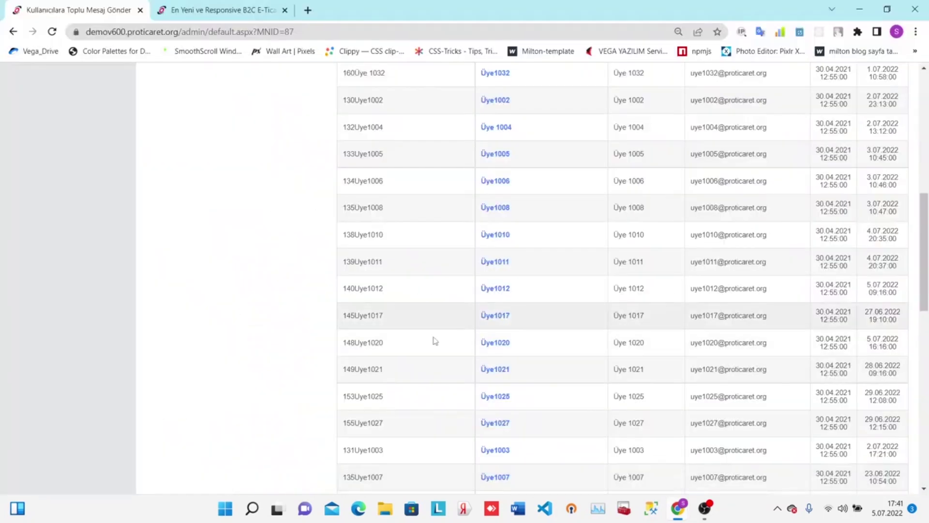
{"action": "scroll", "coordinate": [348, 353], "scroll_direction": "up", "scroll_amount": 8}
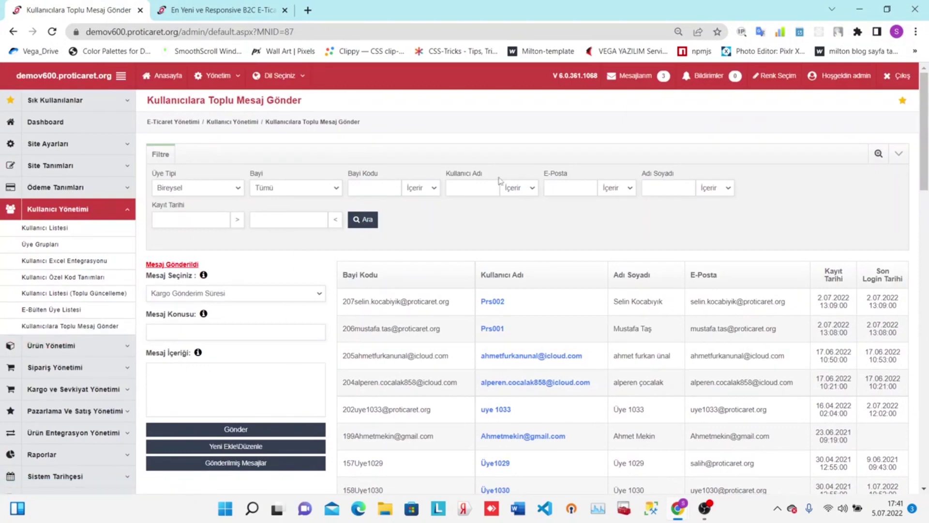
{"action": "scroll", "coordinate": [522, 232], "scroll_direction": "down", "scroll_amount": 5}
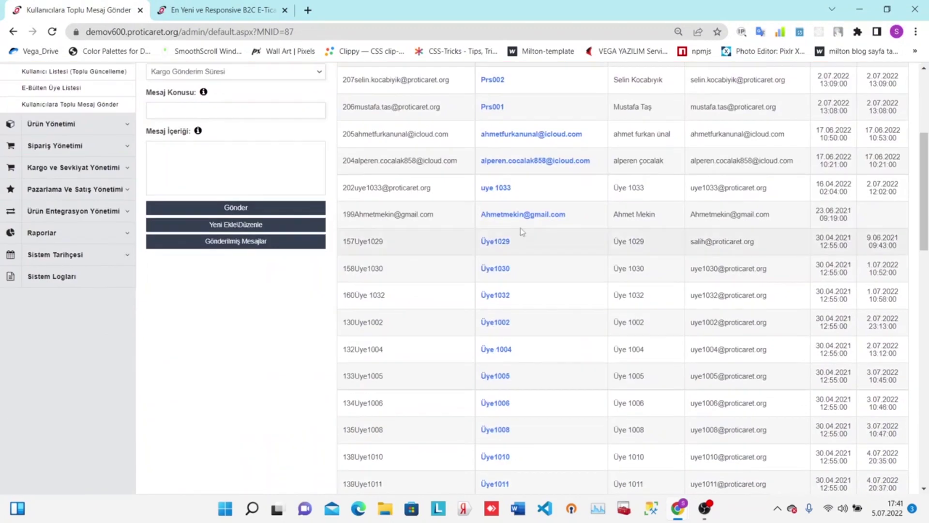
{"action": "scroll", "coordinate": [542, 424], "scroll_direction": "up", "scroll_amount": 5}
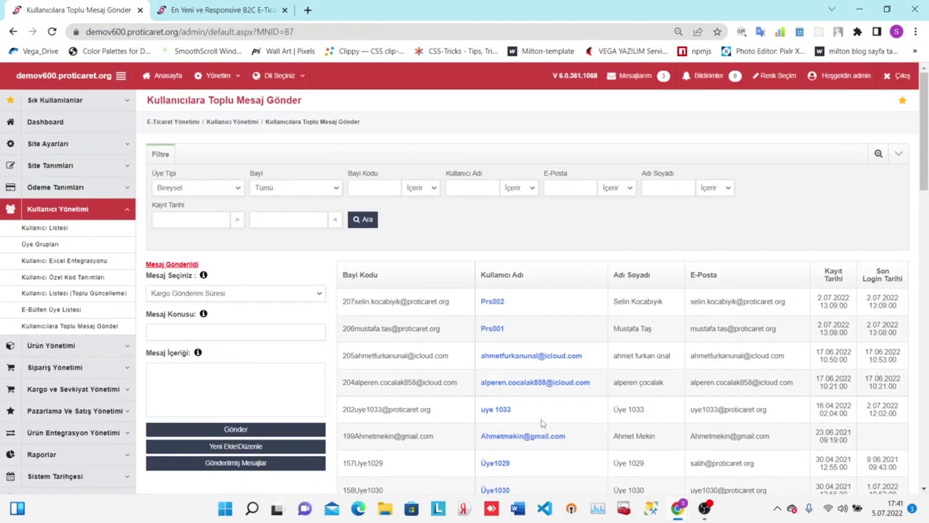